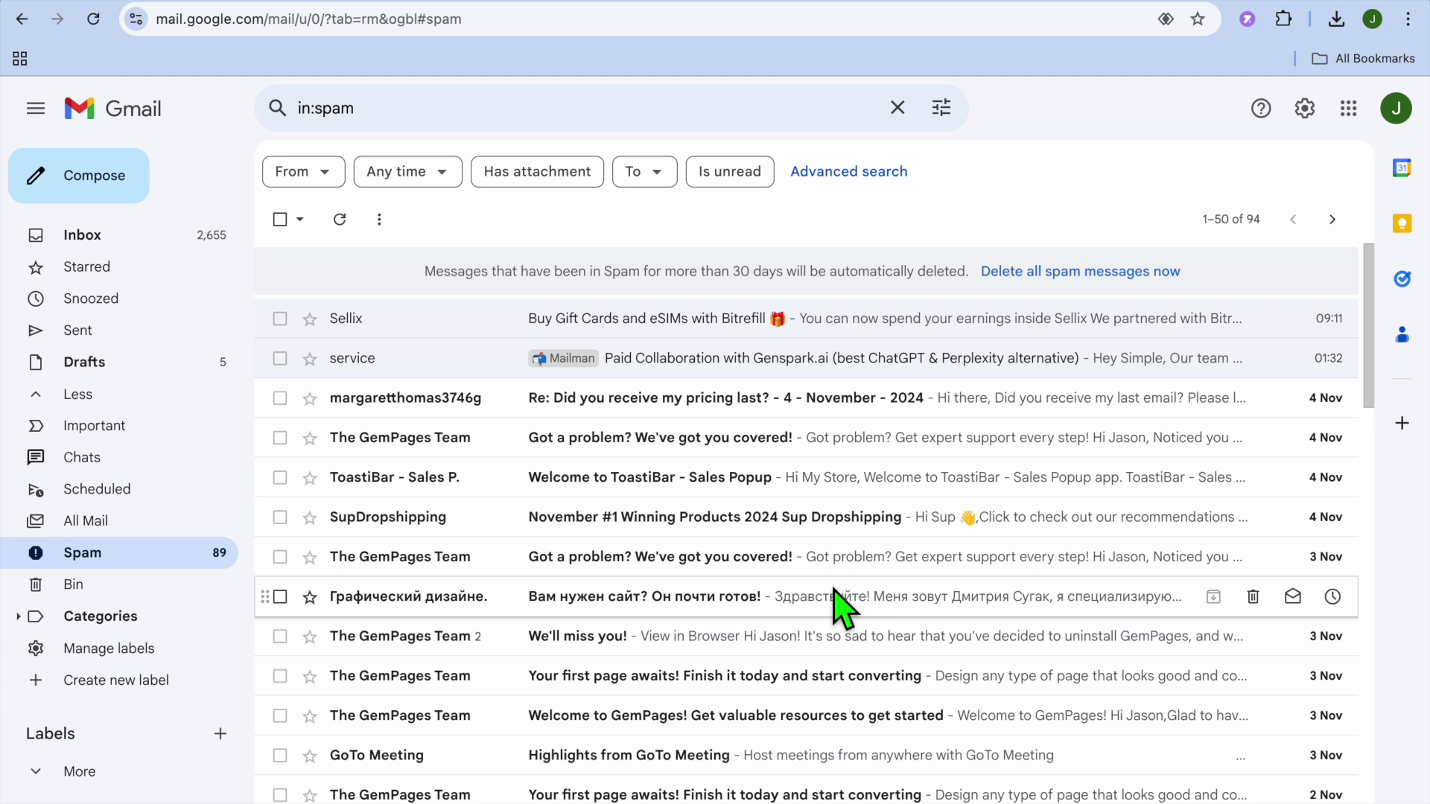
scroll(840, 607, "down", 1)
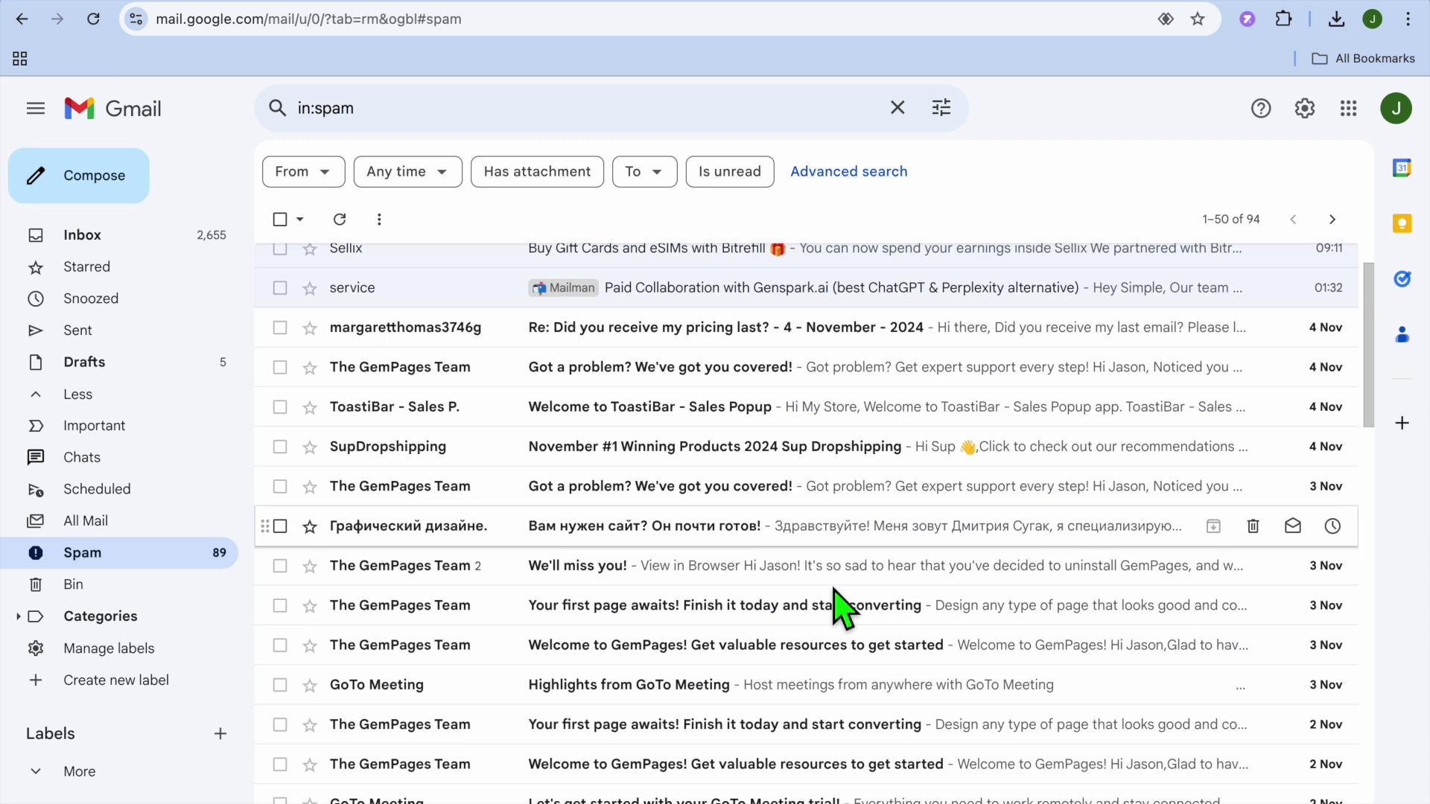
scroll(840, 607, "down", 1)
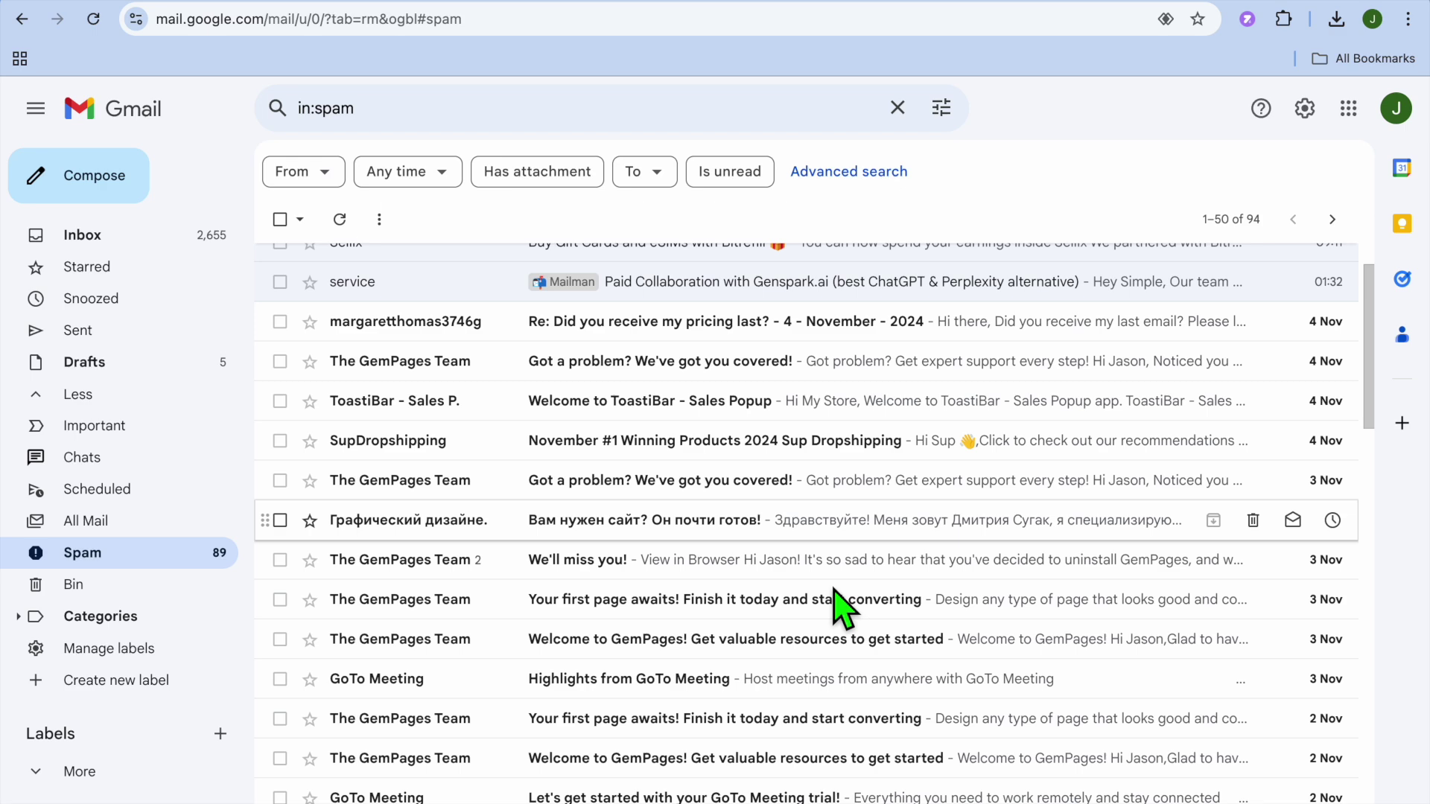
scroll(840, 607, "down", 1)
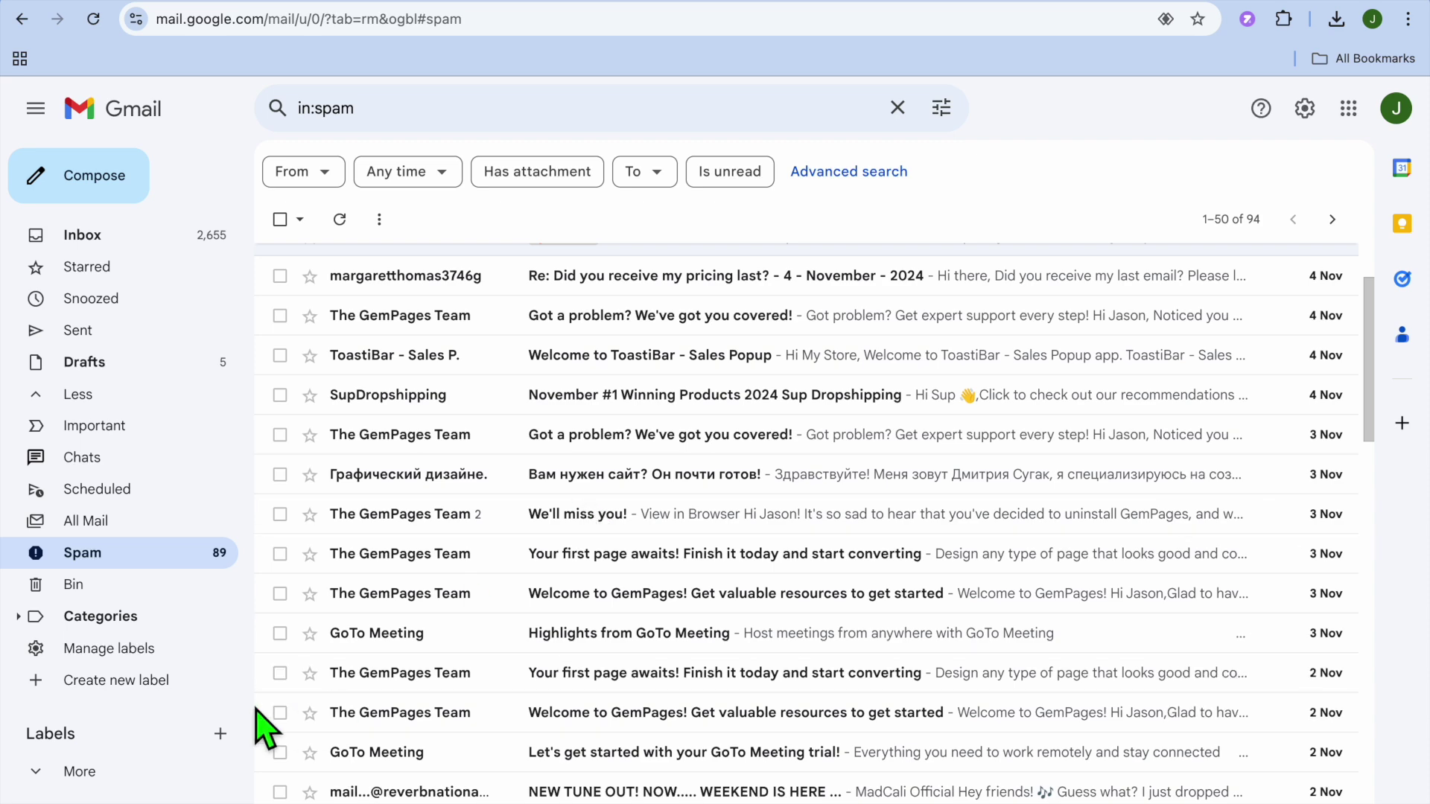
Browse the 20 Shopify messages in the Bin and open 'Your free trial ends tomorrow'
left_click(113, 589)
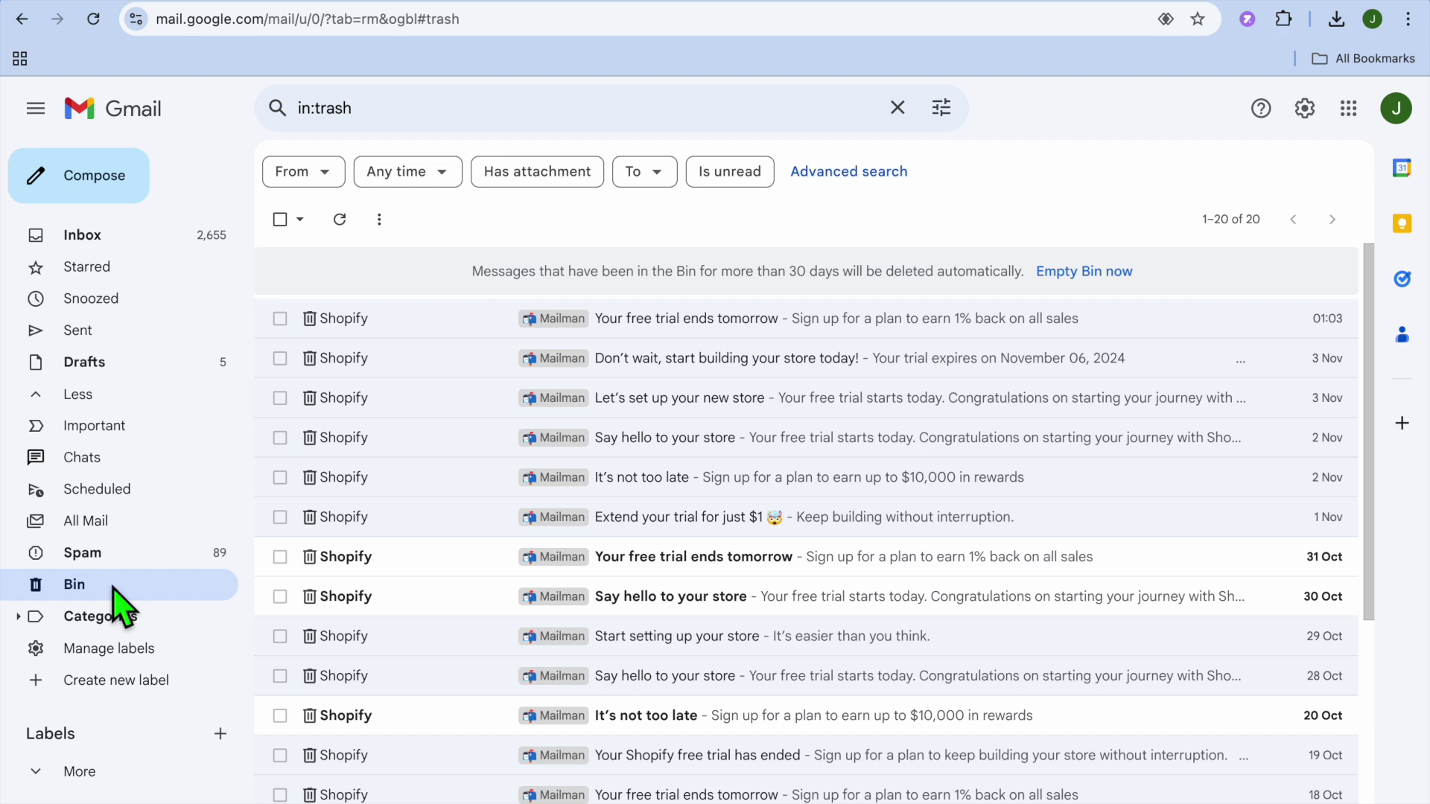
mouse_move(458, 635)
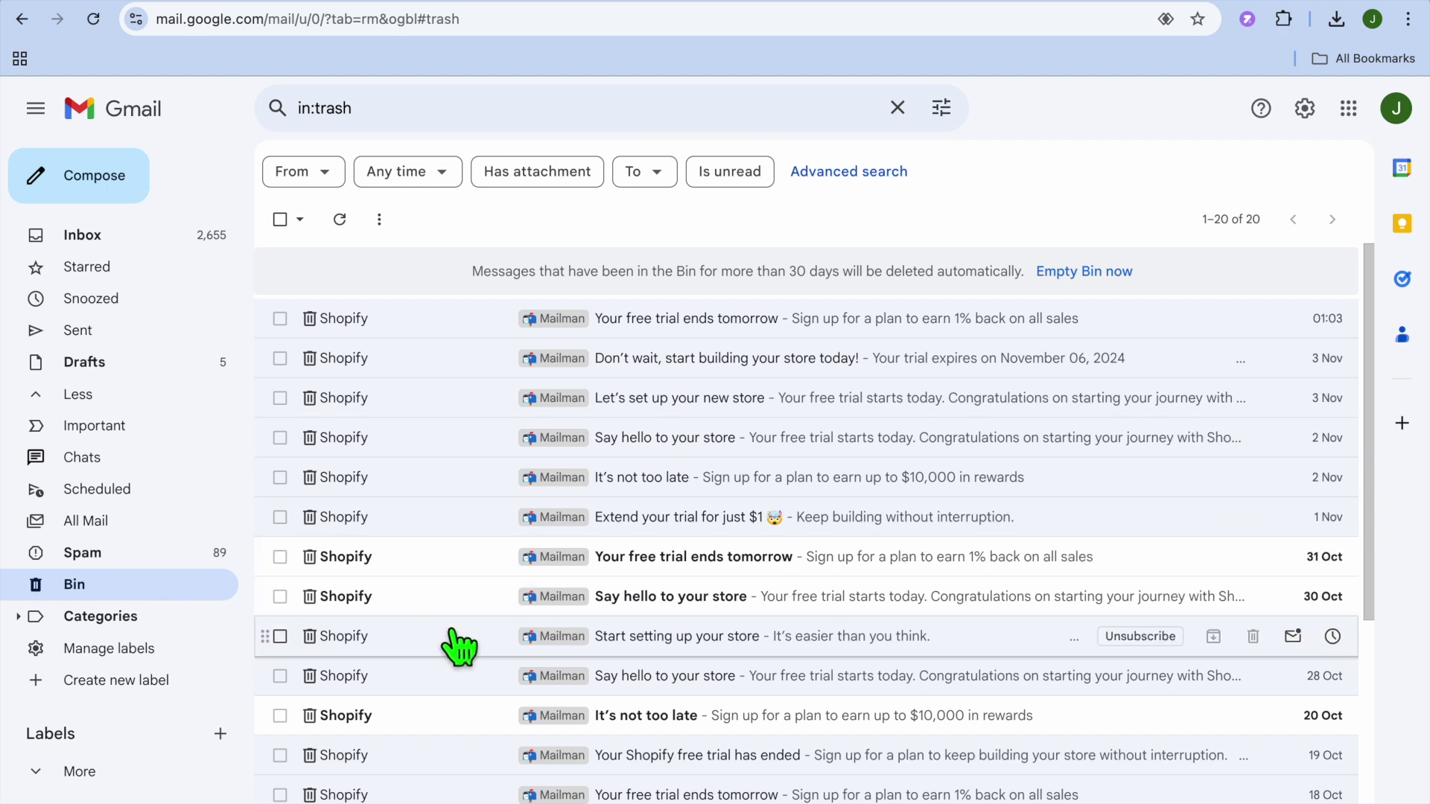
scroll(458, 645, "down", 1)
scroll(458, 646, "up", 1)
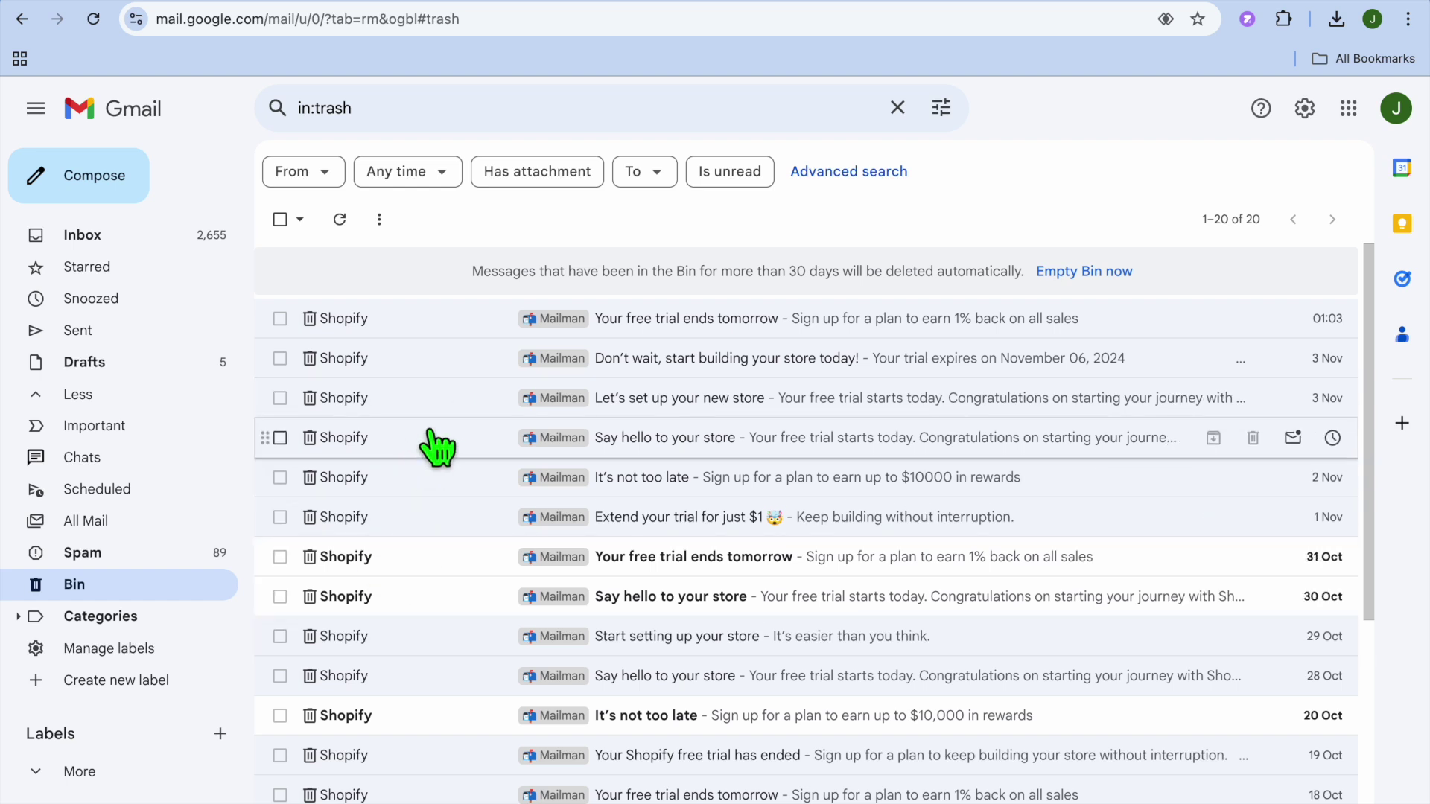
left_click(589, 324)
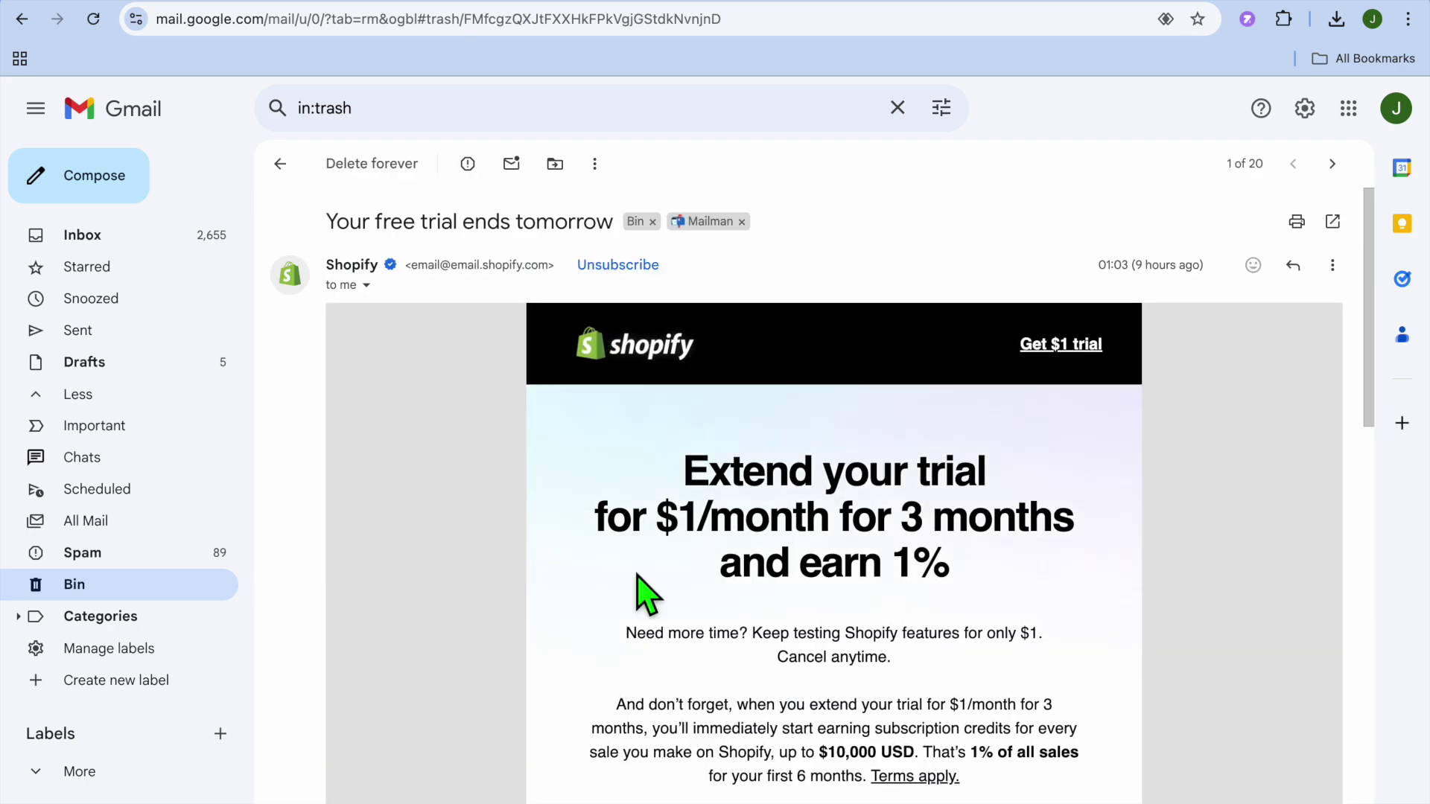
scroll(639, 598, "down", 2)
scroll(645, 609, "up", 2)
In Spam, read 'Re: Did you receive my pricing last?', then open 'Вам нужен сайт? Он почти готов!'
left_click(95, 556)
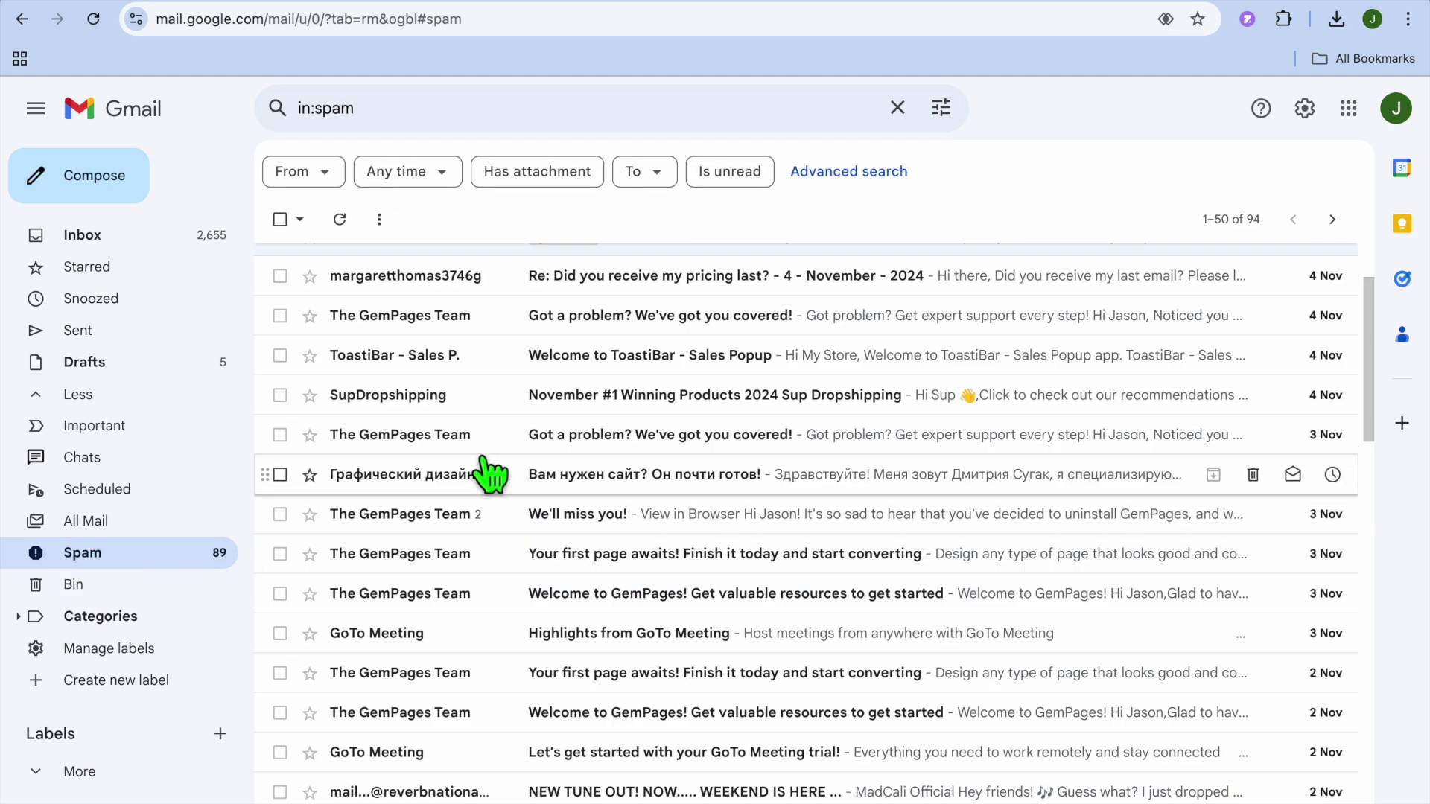
left_click(628, 288)
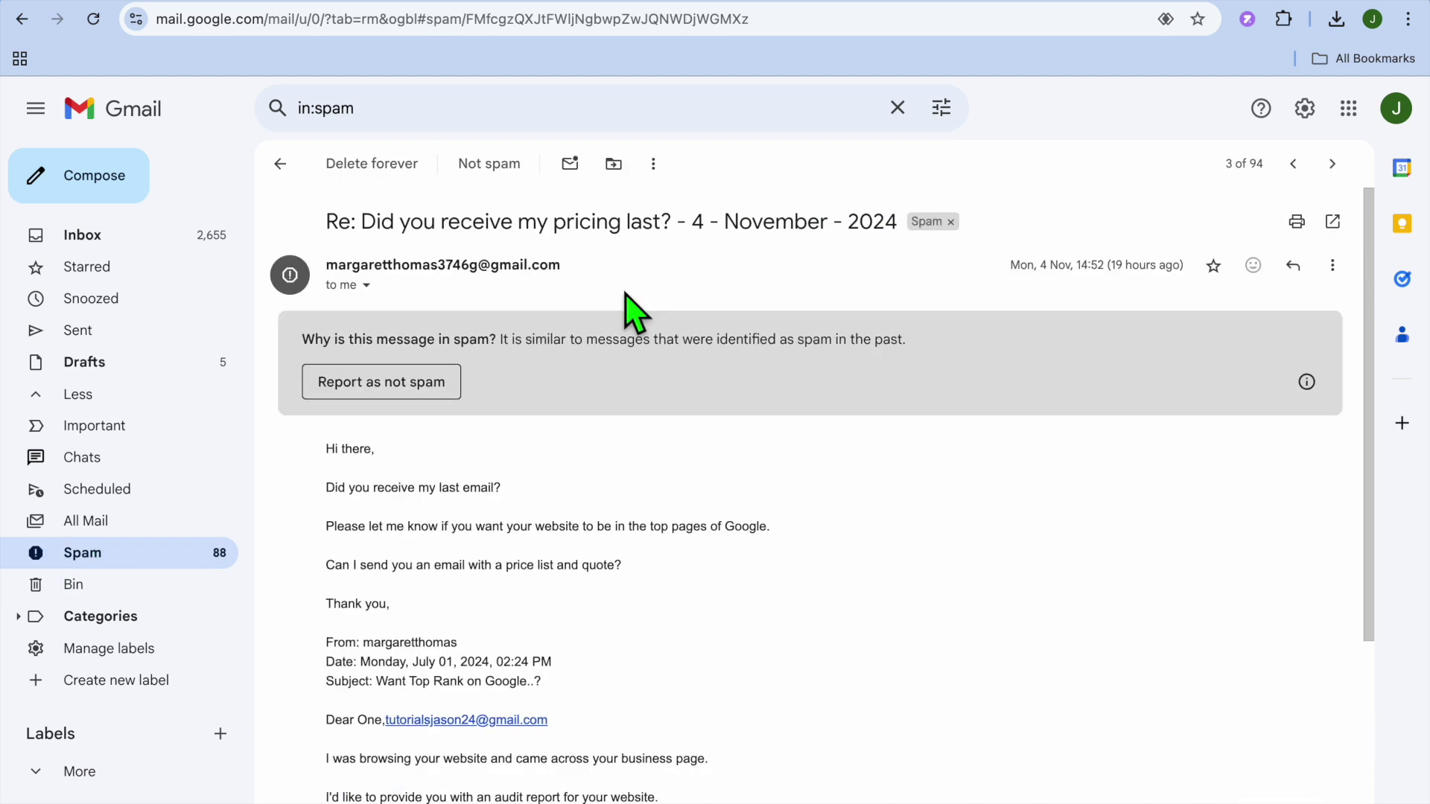
left_click(283, 164)
scroll(638, 594, "down", 1)
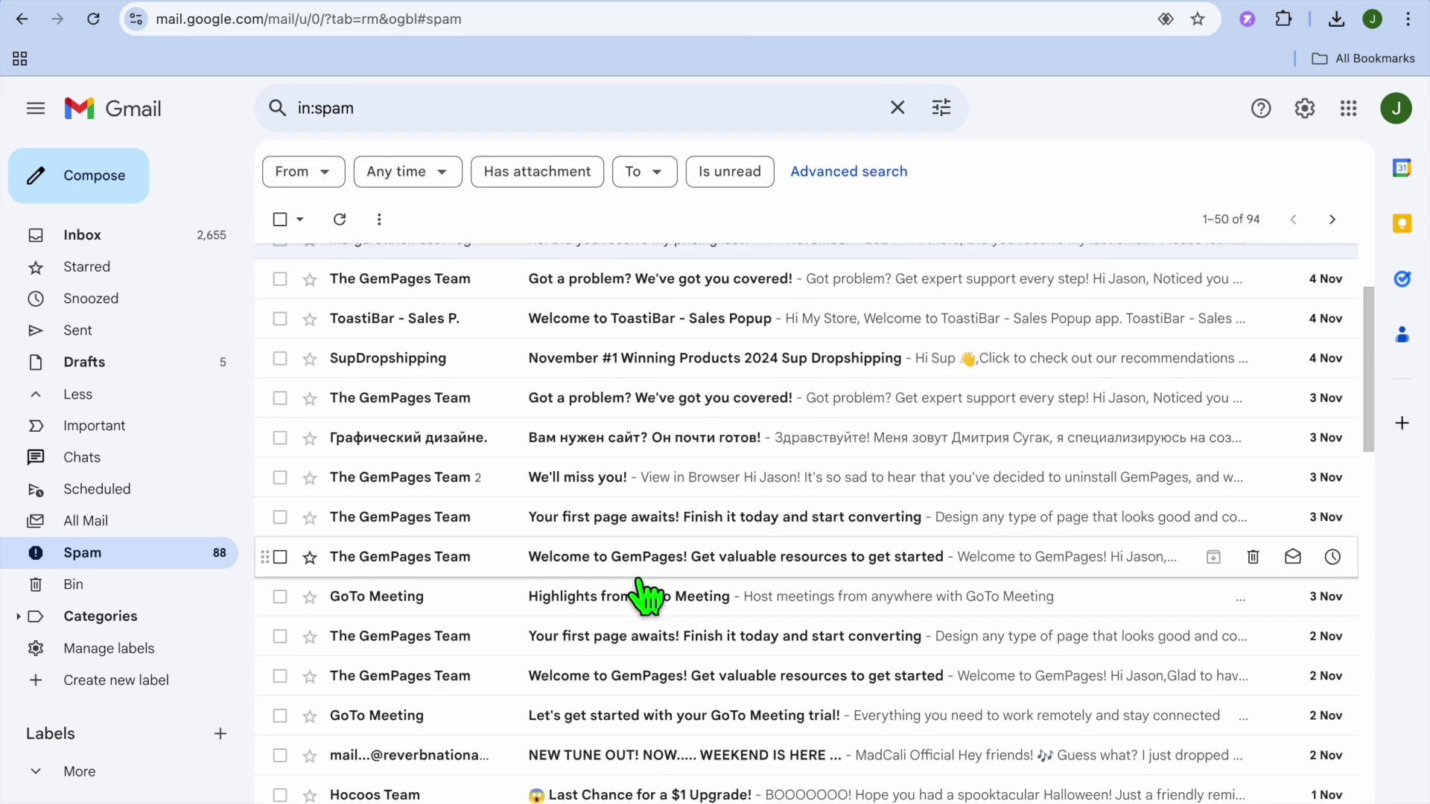
left_click(610, 431)
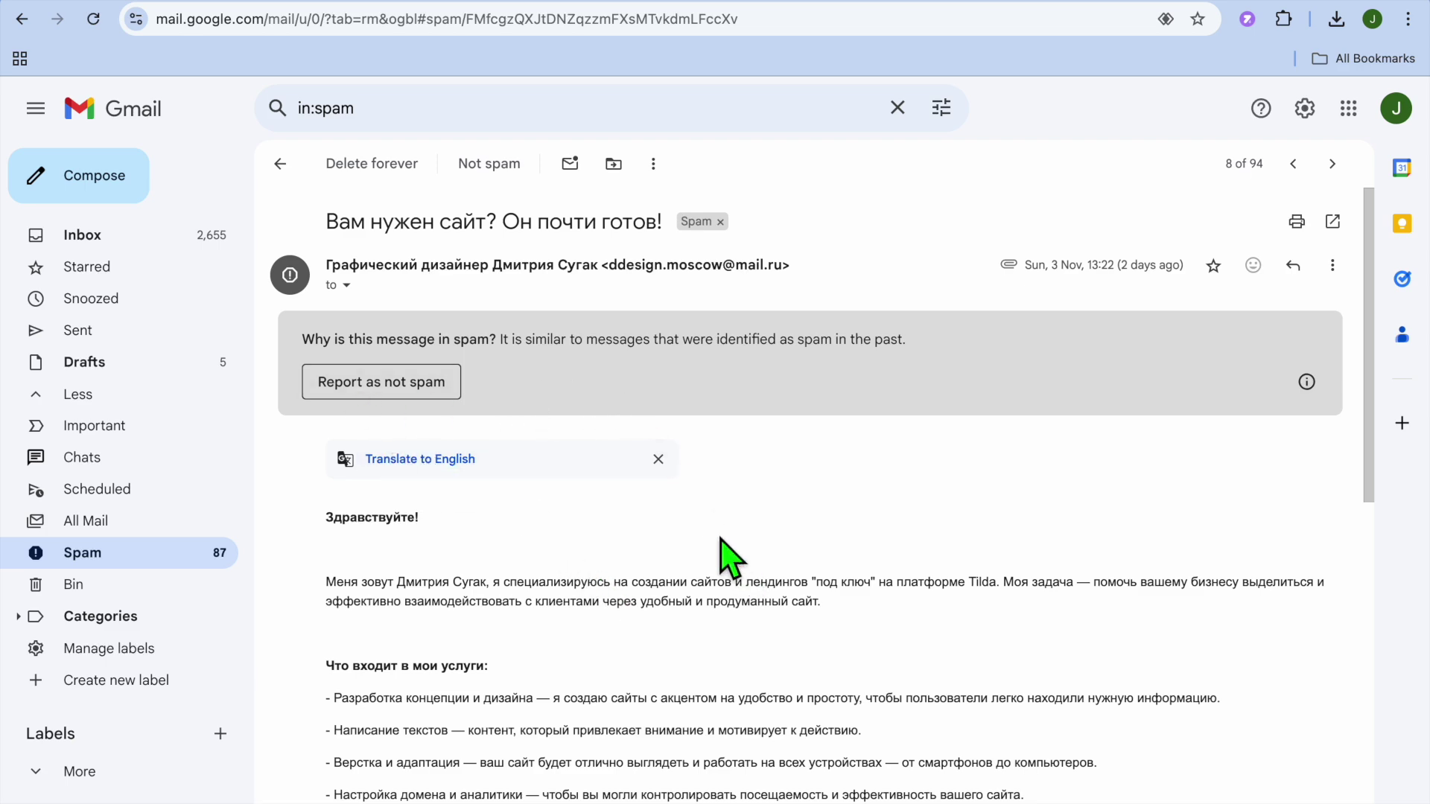
scroll(728, 562, "down", 5)
scroll(728, 563, "down", 1)
scroll(729, 563, "down", 2)
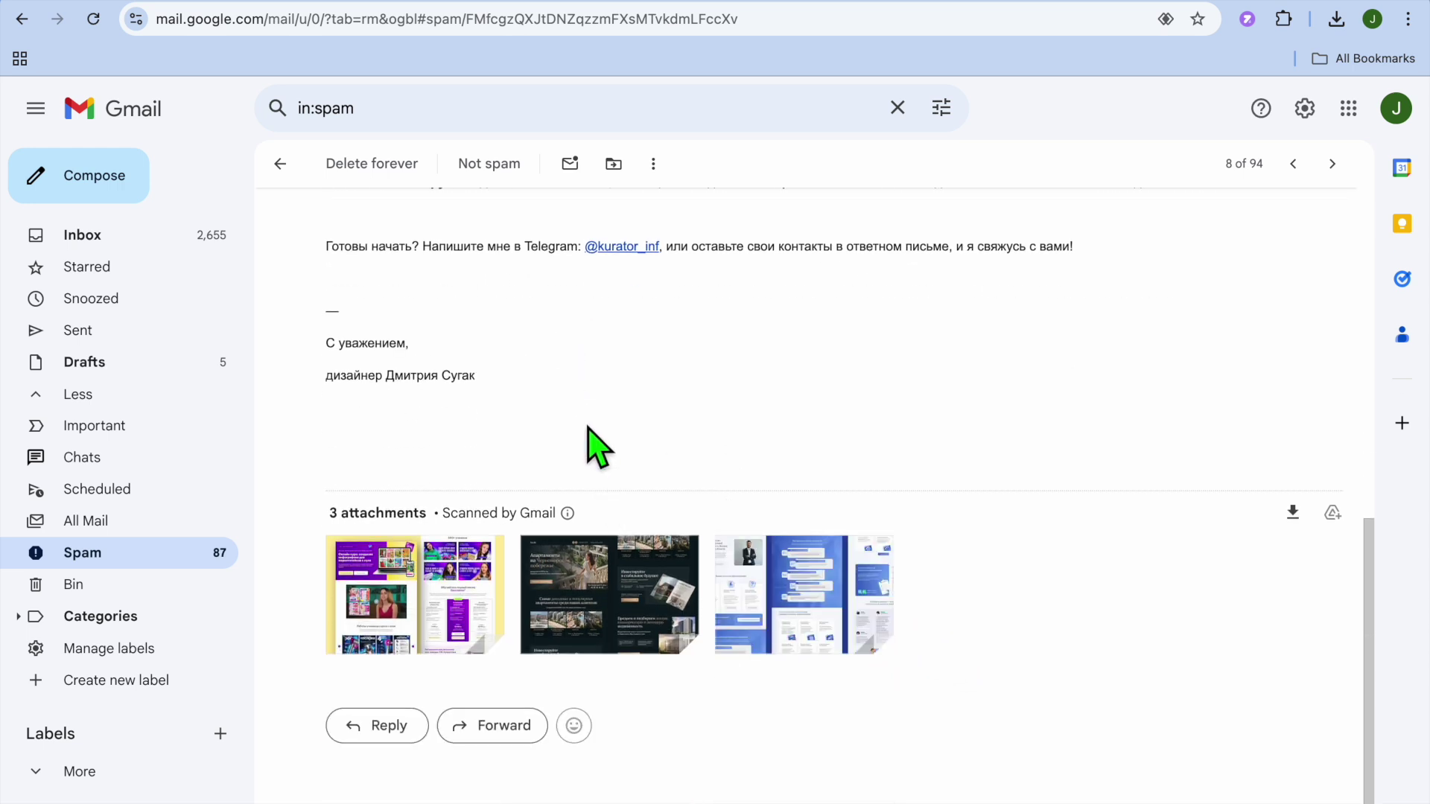
scroll(587, 420, "up", 2)
scroll(585, 418, "up", 1)
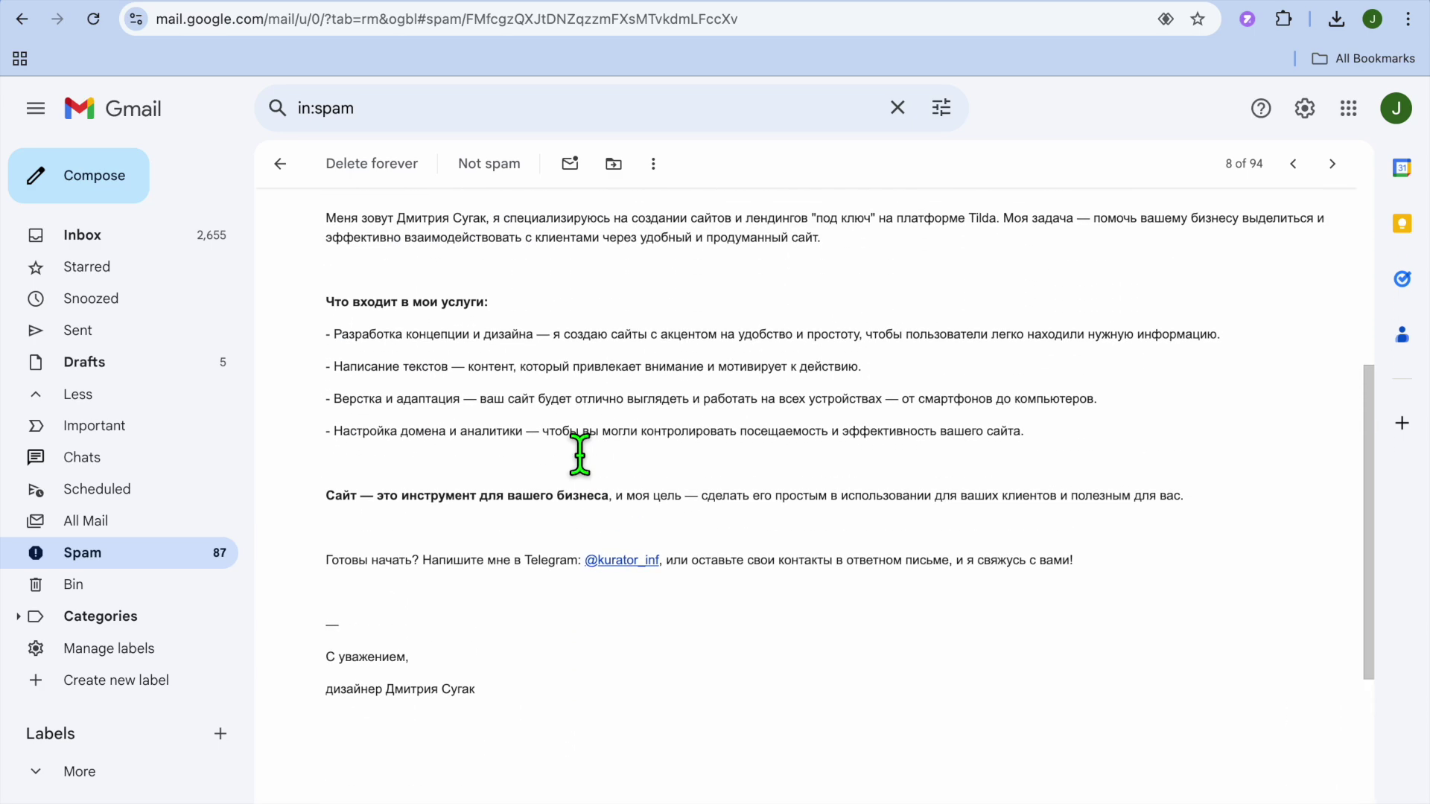
scroll(580, 452, "up", 2)
scroll(581, 452, "up", 2)
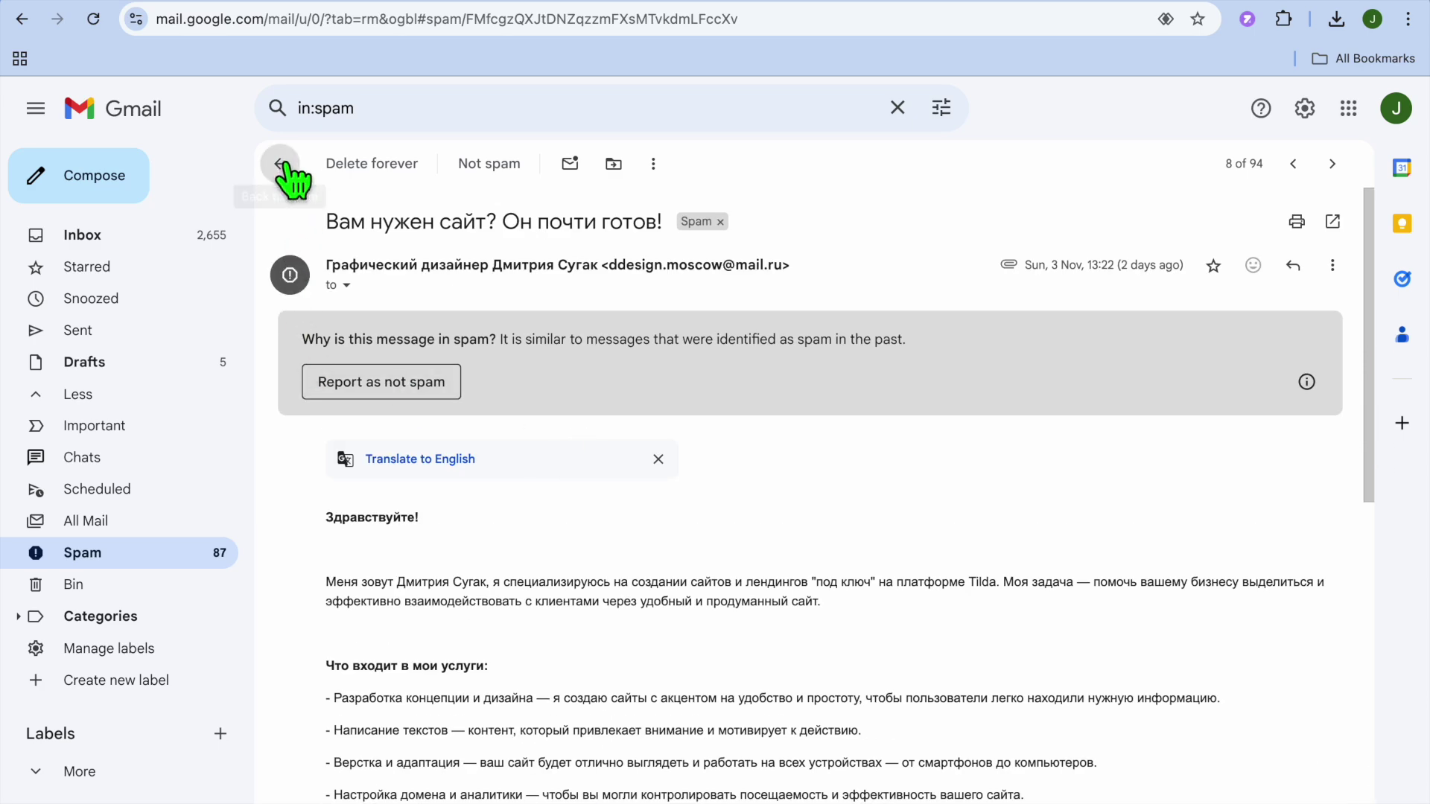
Finish the Russian spam, then read Hocoos 'Last Chance for a $1 Upgrade!' and return to Spam
left_click(286, 168)
mouse_move(681, 467)
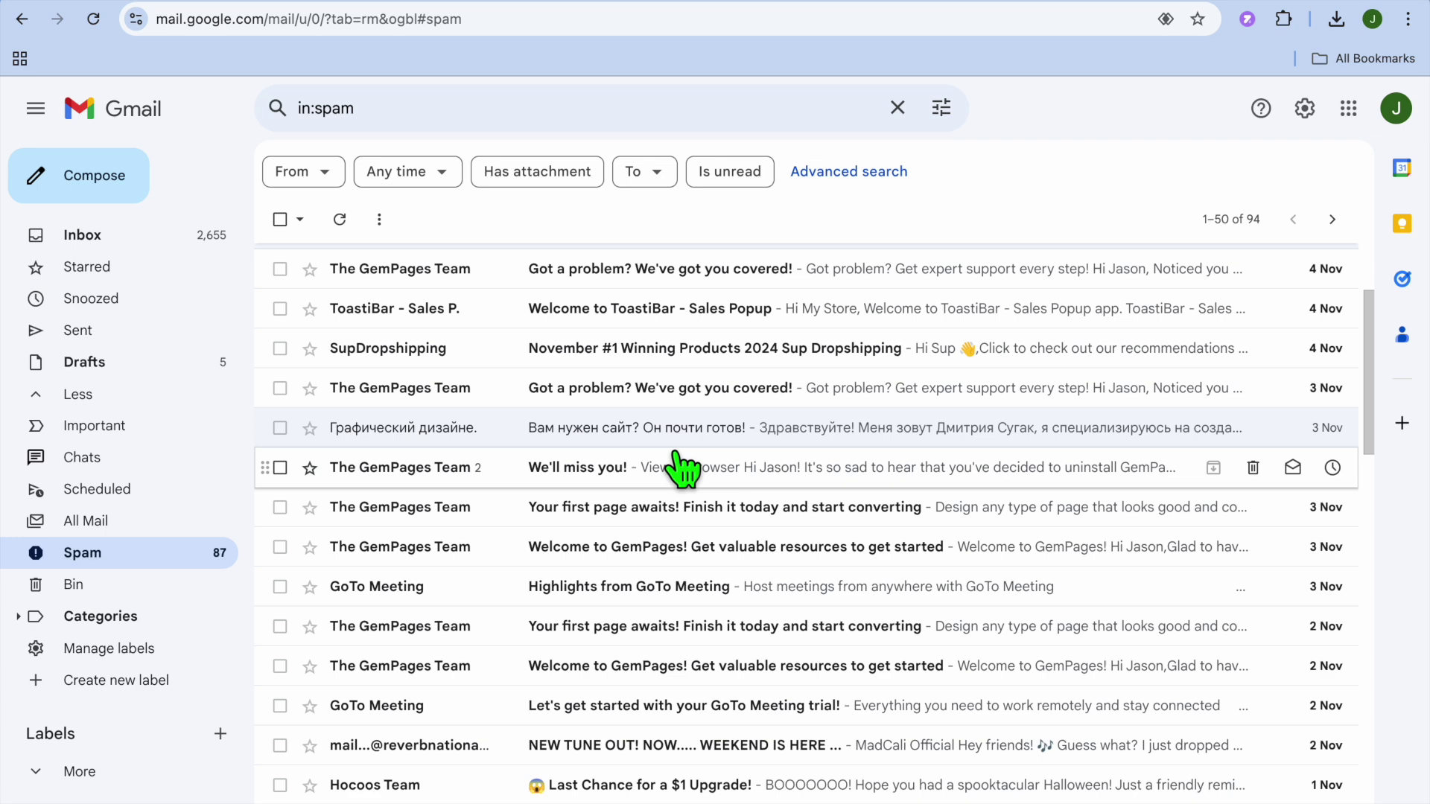
scroll(683, 467, "down", 1)
scroll(681, 470, "down", 1)
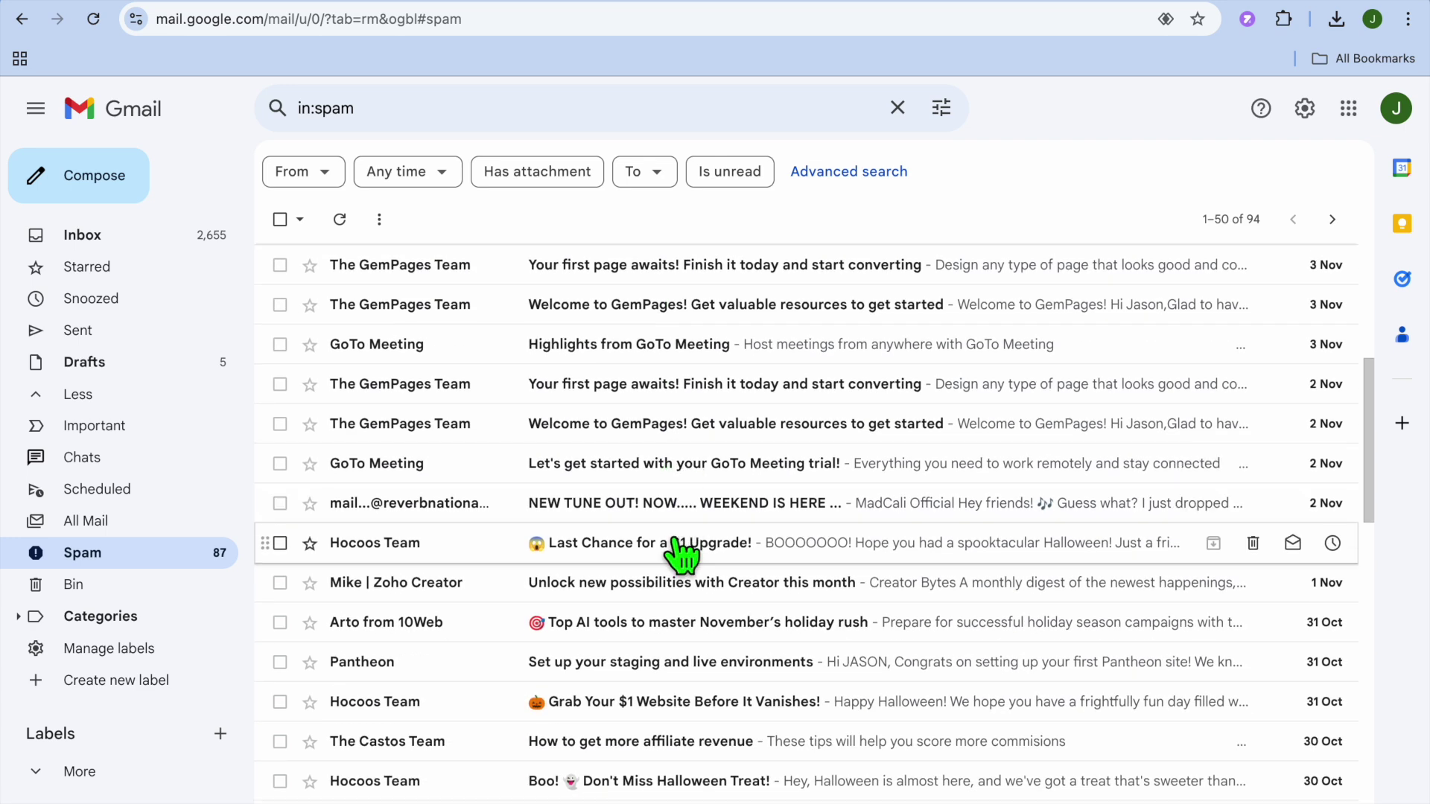
left_click(681, 543)
scroll(682, 554, "down", 1)
scroll(682, 552, "down", 4)
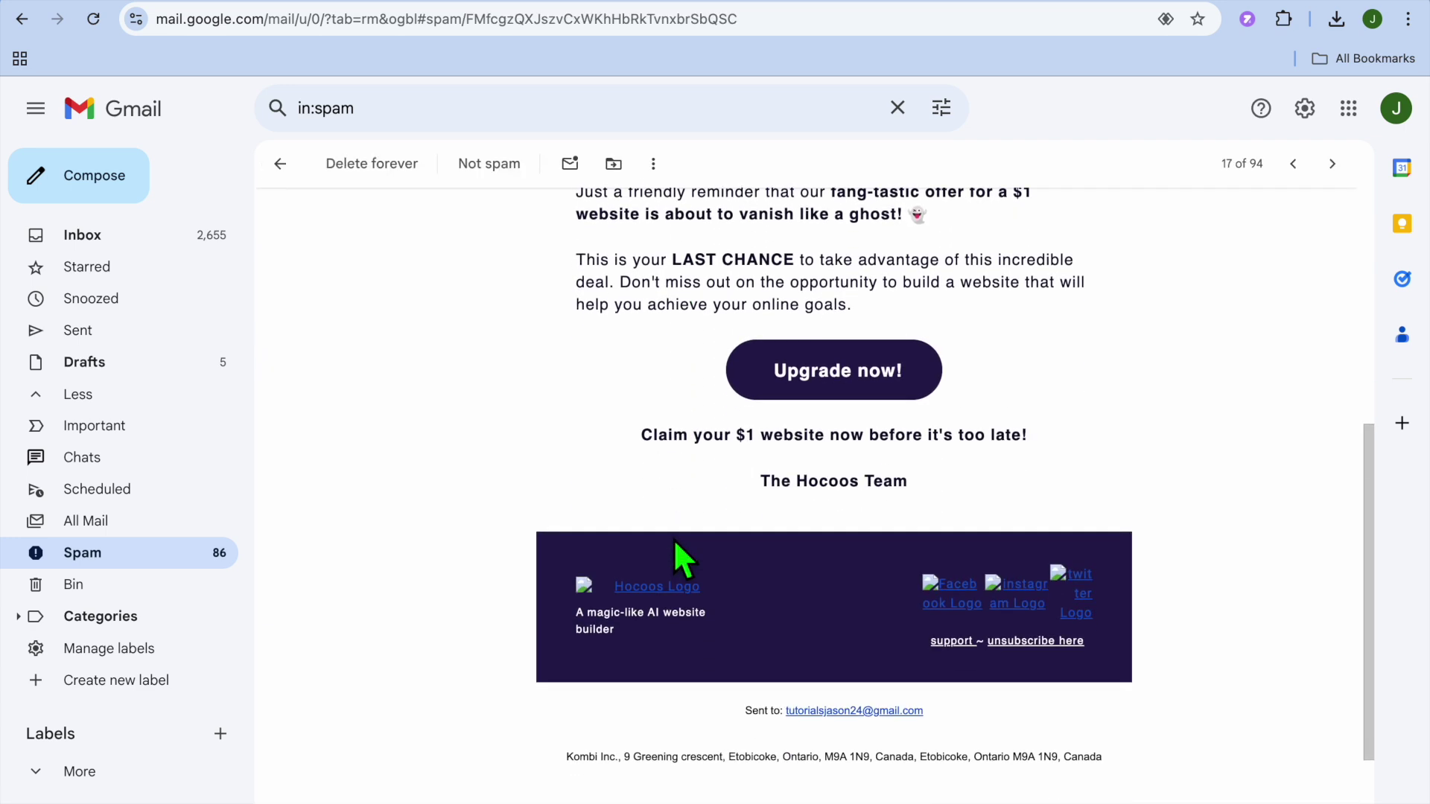
left_click(280, 163)
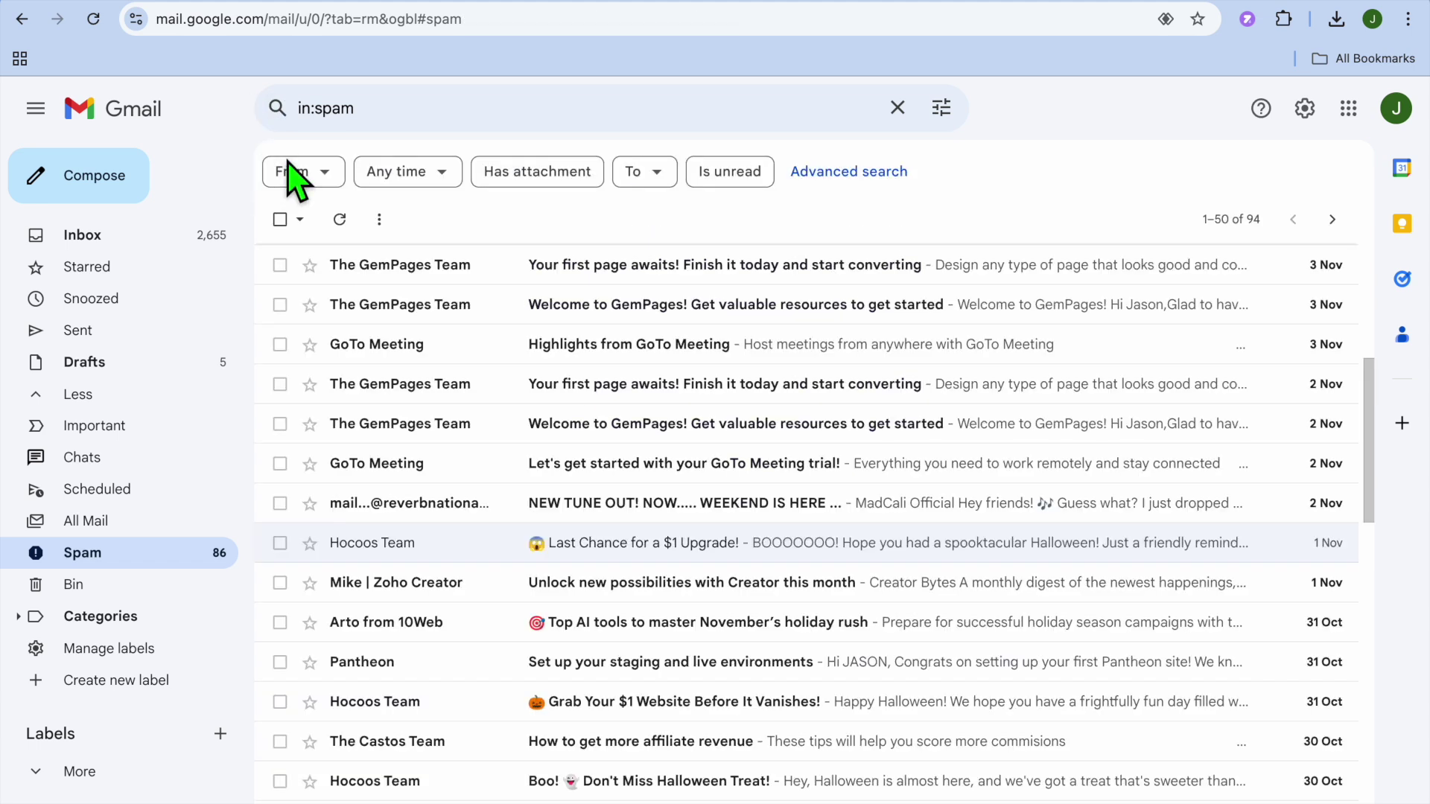